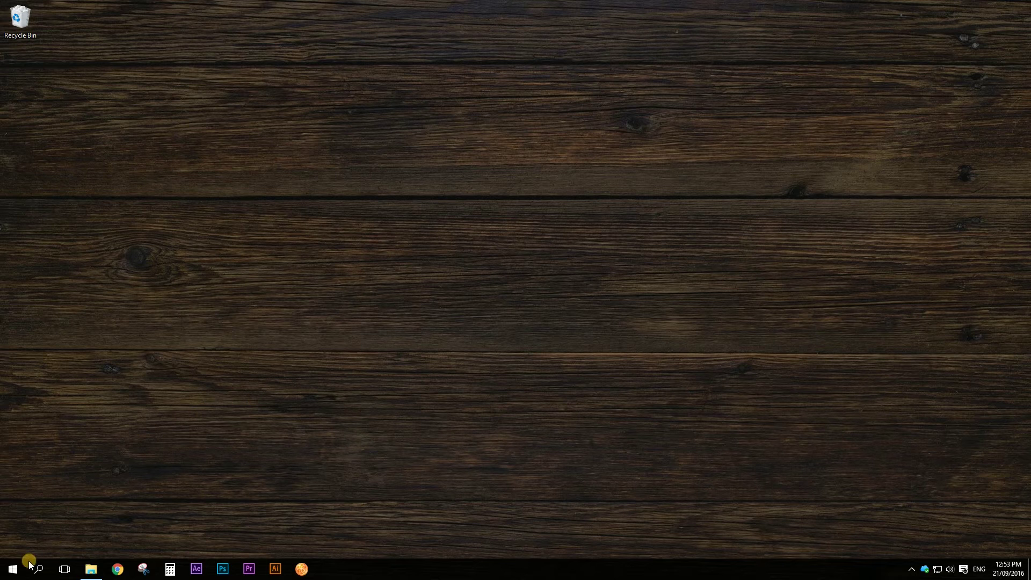
- Open Sculptris and choose the Inflate brush for sculpting the default sphere
{"action": "left_click", "coordinate": [15, 572]}
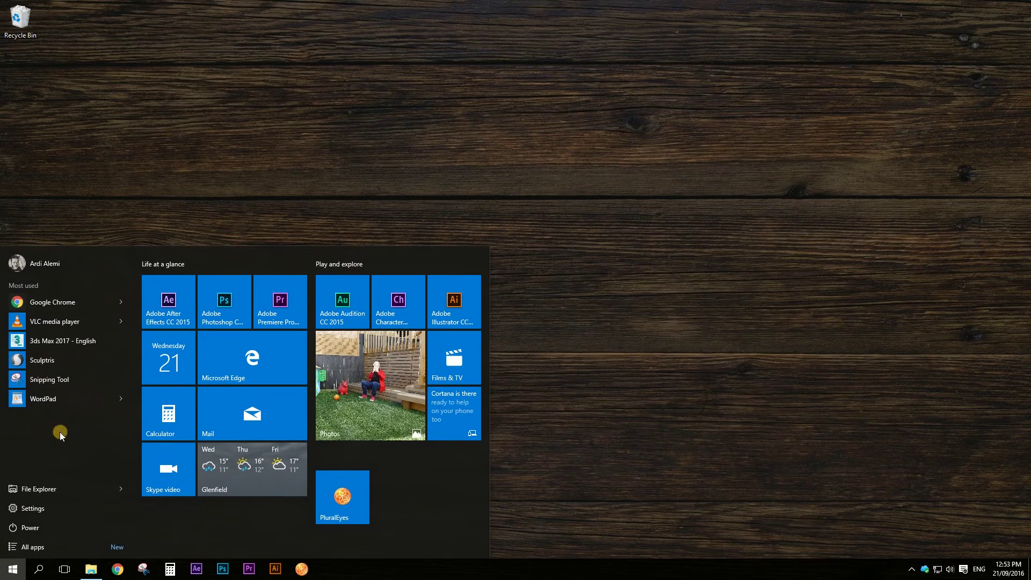
{"action": "left_click", "coordinate": [65, 361]}
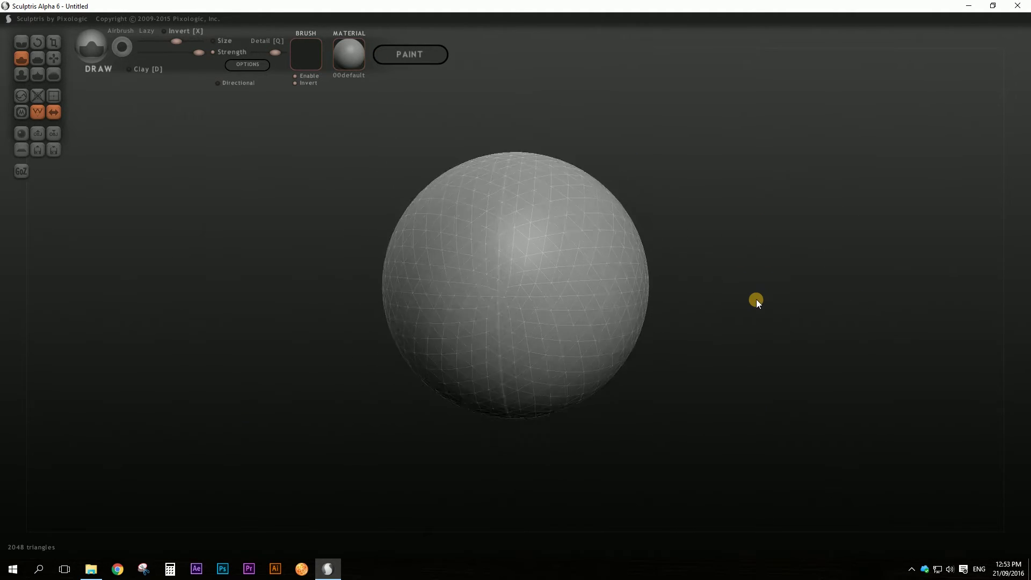
{"action": "scroll", "coordinate": [756, 304], "scroll_direction": "up", "scroll_amount": 2}
{"action": "scroll", "coordinate": [756, 304], "scroll_direction": "down", "scroll_amount": 2}
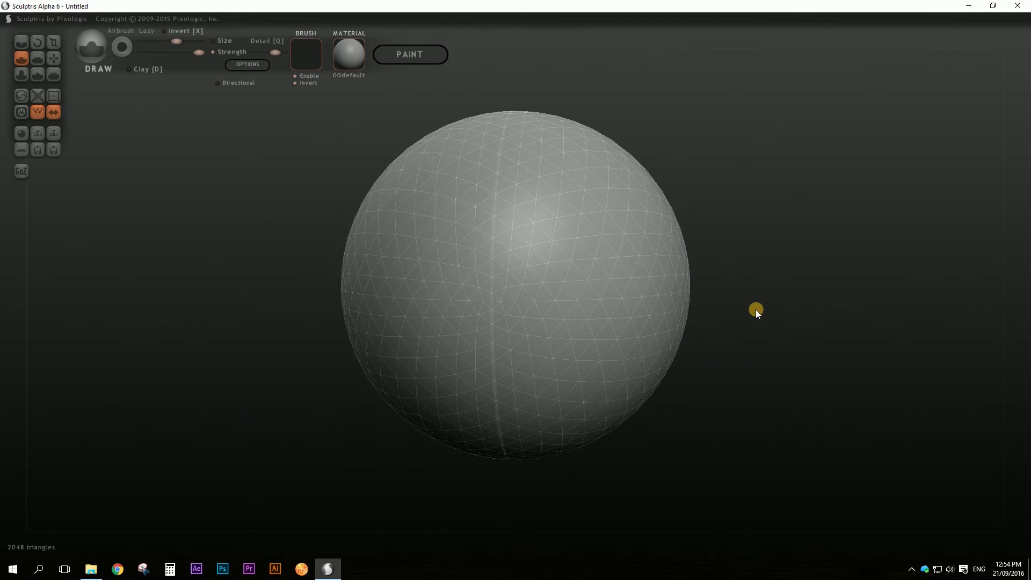
{"action": "mouse_move", "coordinate": [749, 309]}
{"action": "left_mouse_down", "text": "shift"}
{"action": "mouse_move", "coordinate": [759, 299]}
{"action": "mouse_move", "coordinate": [753, 311]}
{"action": "mouse_move", "coordinate": [769, 325]}
{"action": "mouse_move", "coordinate": [753, 290]}
{"action": "left_mouse_up", "text": "shift"}
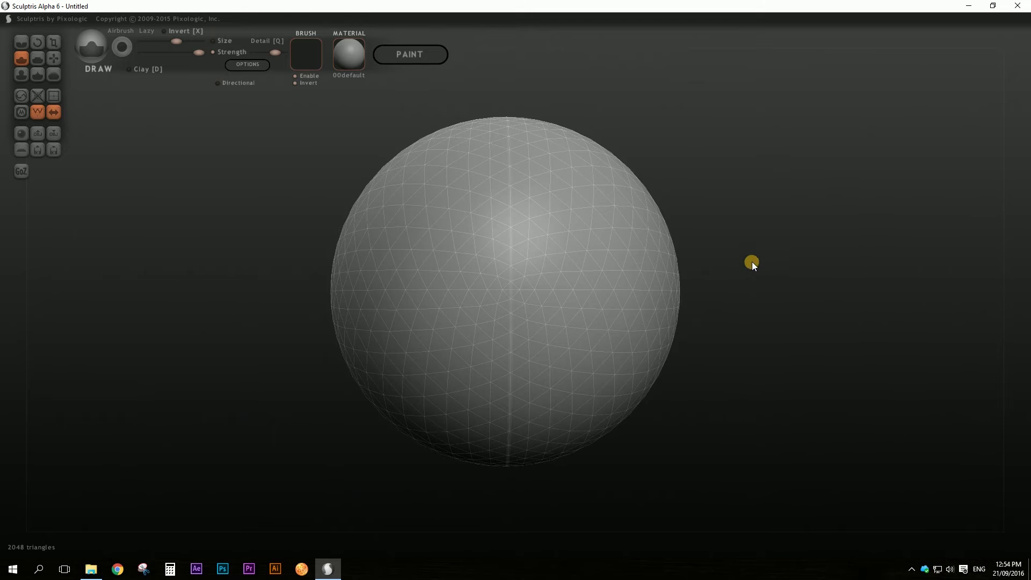
{"action": "mouse_move", "coordinate": [740, 247]}
{"action": "left_mouse_down", "text": "alt"}
{"action": "mouse_move", "coordinate": [741, 345]}
{"action": "mouse_move", "coordinate": [720, 182]}
{"action": "mouse_move", "coordinate": [743, 253]}
{"action": "mouse_move", "coordinate": [746, 241]}
{"action": "left_mouse_up", "text": "alt"}
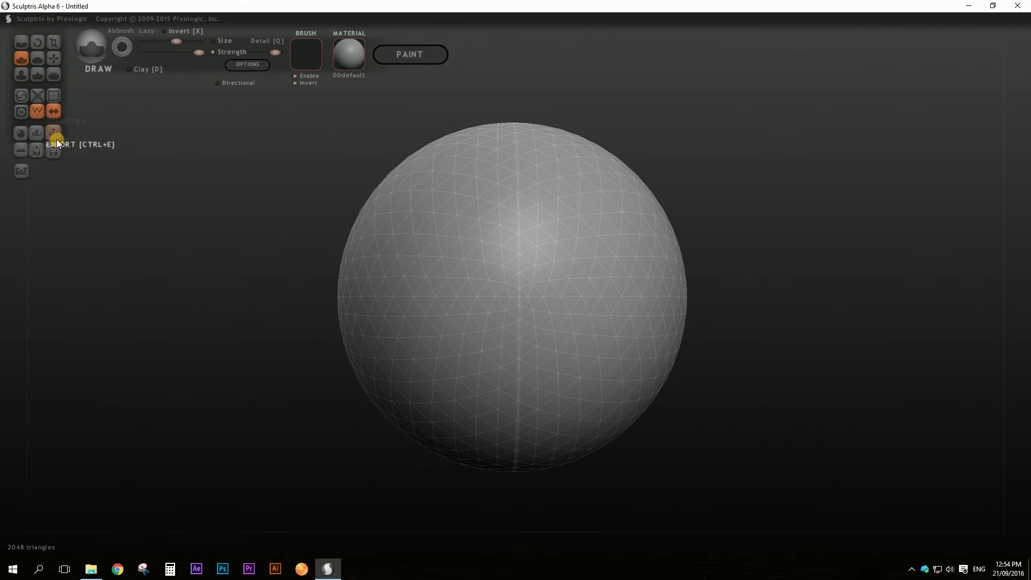
{"action": "left_click", "coordinate": [21, 72]}
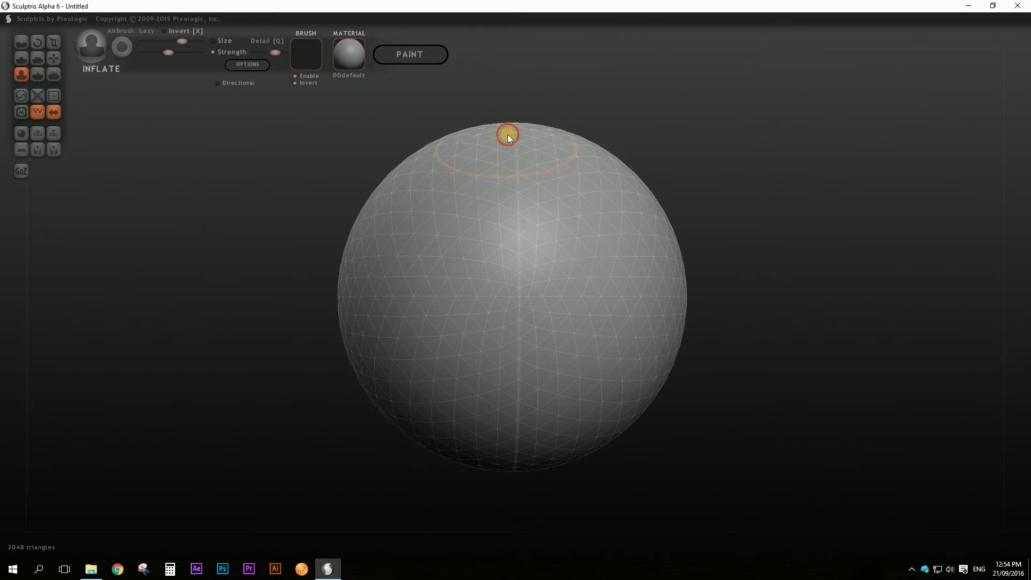
- Try inflating the top of the sphere with symmetry on, and undo the stroke
{"action": "left_click_drag", "start_coordinate": [508, 134], "coordinate": [500, 127]}
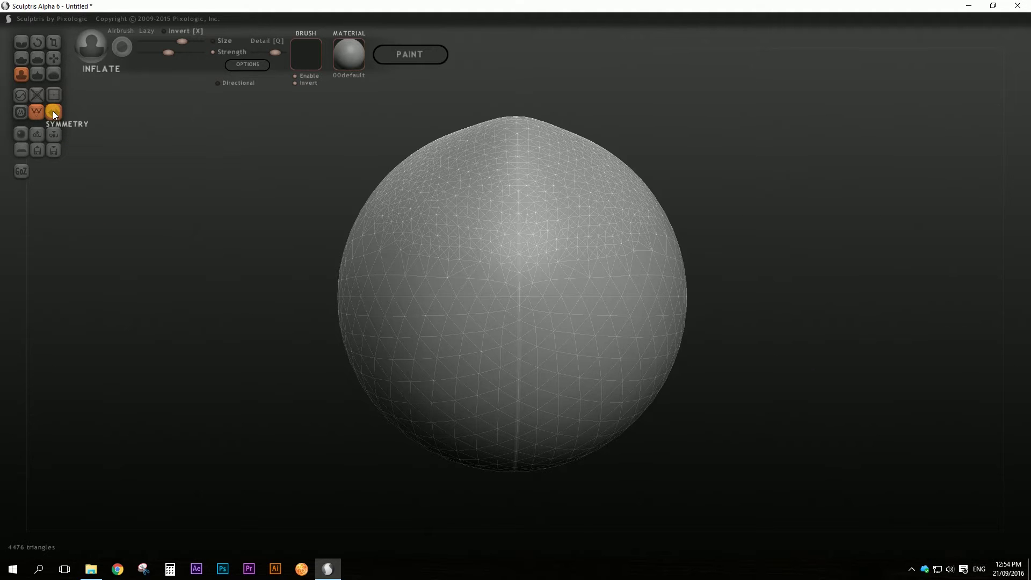
{"action": "left_click_drag", "start_coordinate": [736, 454], "coordinate": [590, 460]}
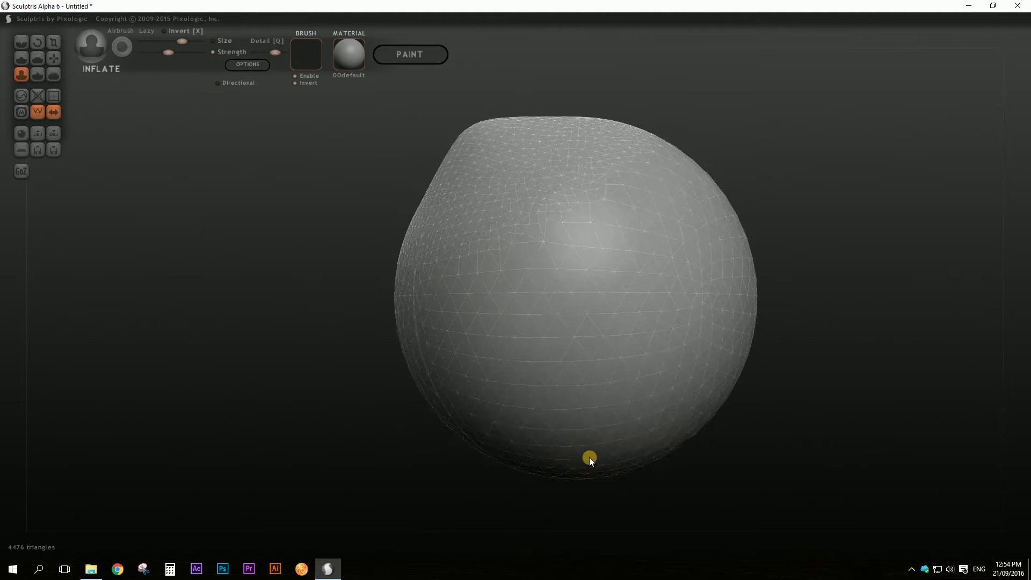
{"action": "key", "text": "ctrl+z"}
- Inflate the upper part of the sphere to stretch it upward into a pear shape
{"action": "left_click_drag", "start_coordinate": [798, 334], "coordinate": [1008, 319]}
{"action": "scroll", "coordinate": [470, 243], "scroll_direction": "down", "scroll_amount": 1}
{"action": "scroll", "coordinate": [471, 243], "scroll_direction": "down", "scroll_amount": 3}
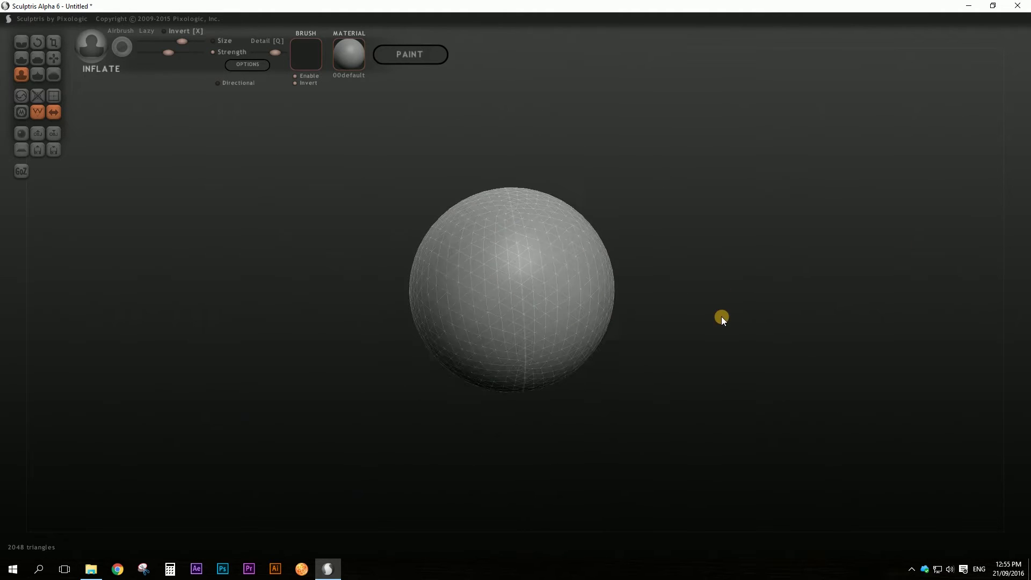
{"action": "mouse_move", "coordinate": [505, 268]}
{"action": "left_mouse_down"}
{"action": "mouse_move", "coordinate": [543, 226]}
{"action": "mouse_move", "coordinate": [537, 242]}
{"action": "mouse_move", "coordinate": [515, 227]}
{"action": "left_mouse_up"}
{"action": "left_click_drag", "start_coordinate": [695, 369], "coordinate": [712, 275]}
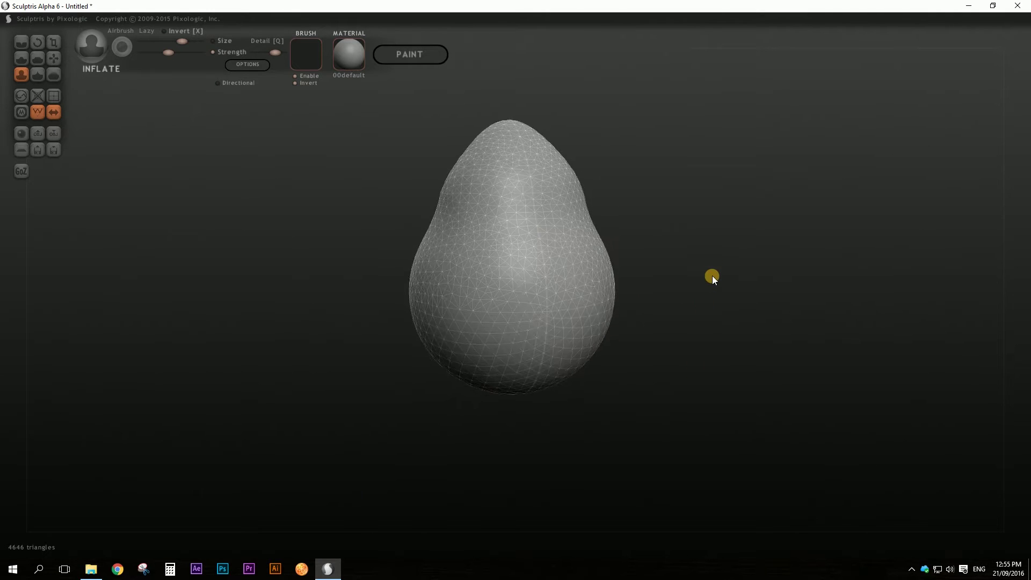
{"action": "left_click_drag", "start_coordinate": [491, 198], "coordinate": [552, 230]}
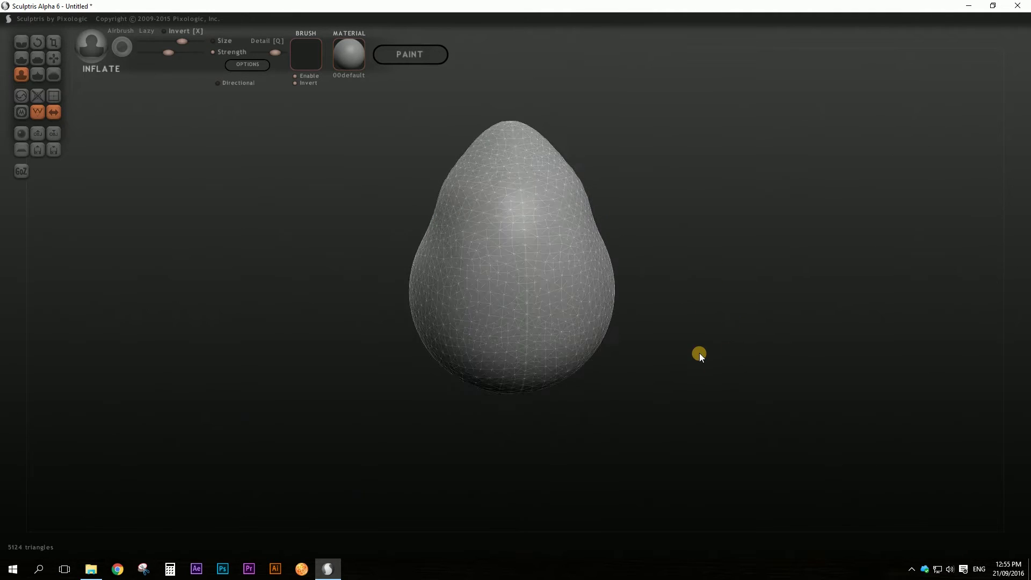
- Inflate the upper sides of the pear shape symmetrically to widen them into shoulder-like bulges
{"action": "mouse_move", "coordinate": [699, 352]}
{"action": "left_mouse_down"}
{"action": "mouse_move", "coordinate": [533, 241]}
{"action": "mouse_move", "coordinate": [546, 227]}
{"action": "mouse_move", "coordinate": [592, 218]}
{"action": "left_mouse_up"}
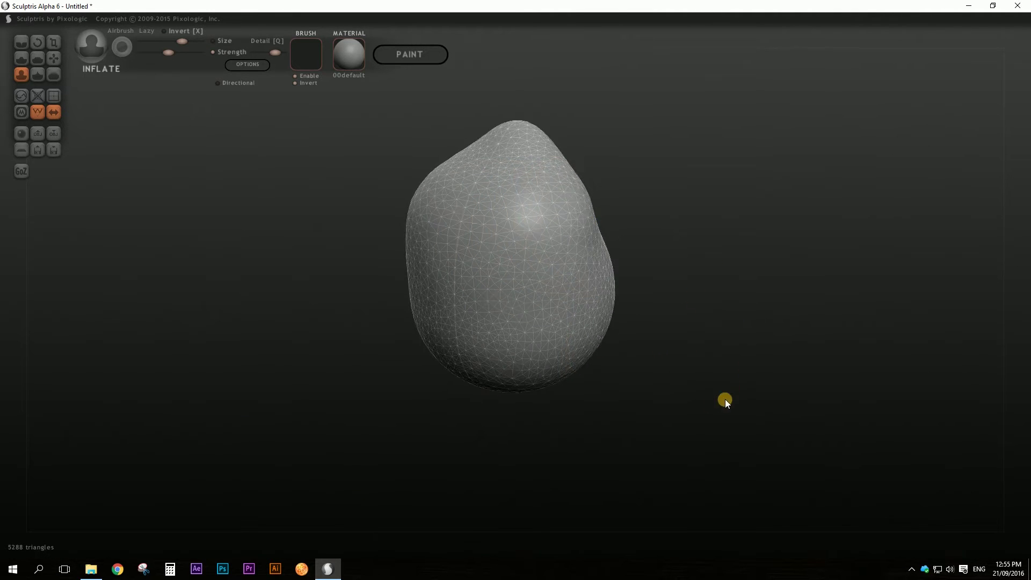
{"action": "left_click_drag", "start_coordinate": [725, 400], "coordinate": [601, 277]}
{"action": "left_click_drag", "start_coordinate": [581, 228], "coordinate": [585, 237]}
{"action": "left_click_drag", "start_coordinate": [727, 387], "coordinate": [631, 353]}
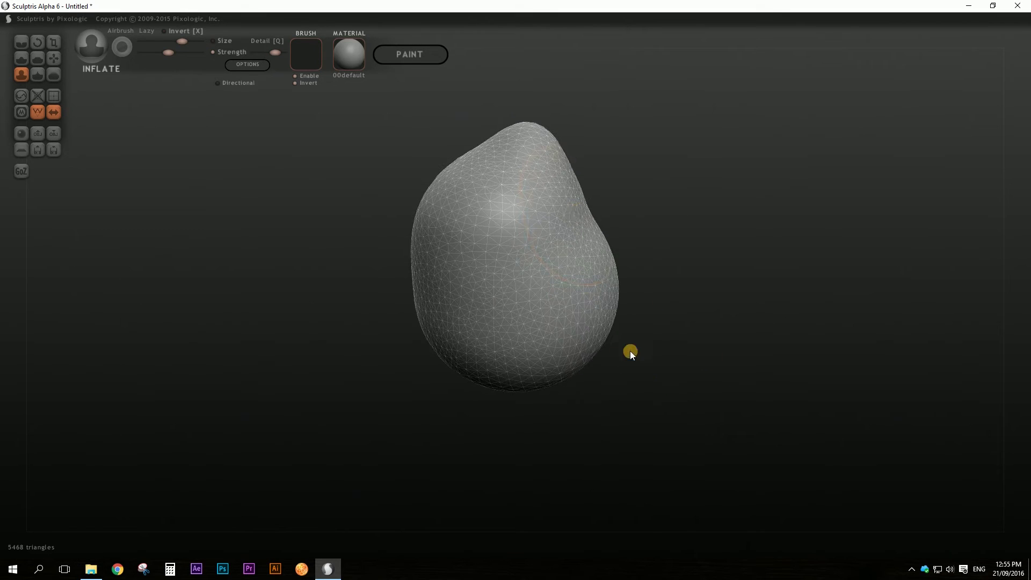
{"action": "left_click_drag", "start_coordinate": [883, 414], "coordinate": [903, 397]}
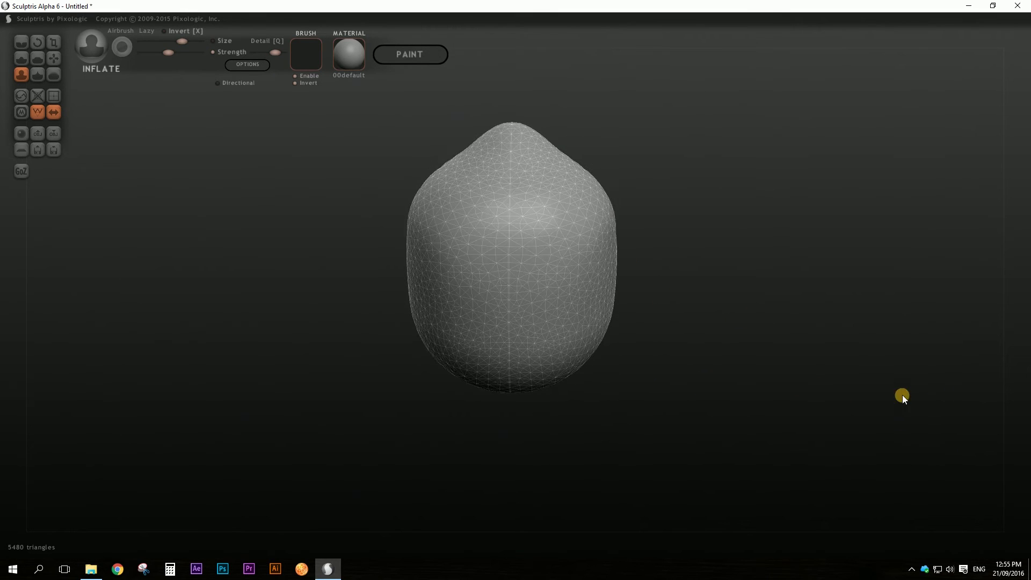
{"action": "left_click_drag", "start_coordinate": [799, 420], "coordinate": [904, 414]}
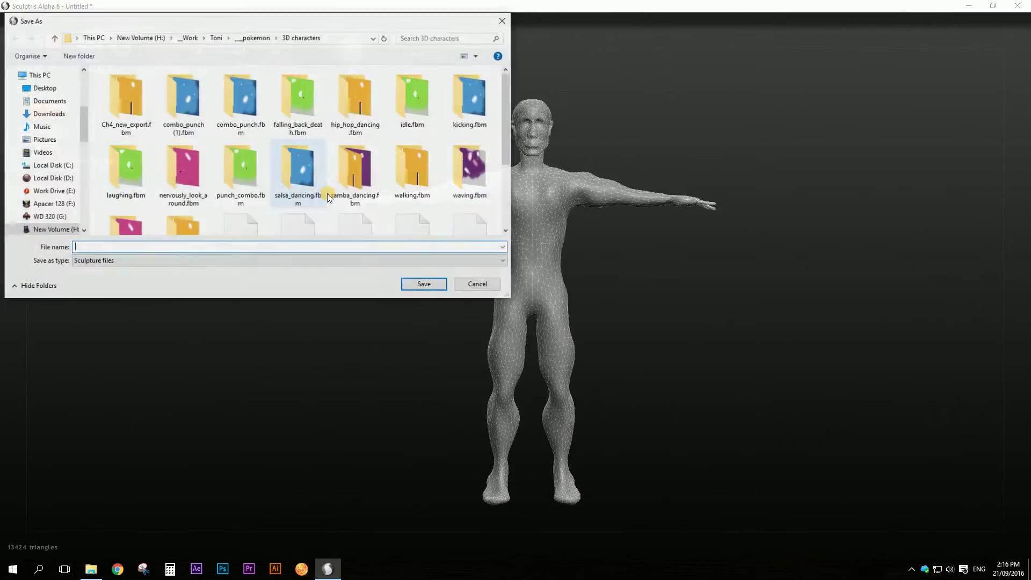
- Save the human figure sculpture to the Desktop under the name man
{"action": "left_click", "coordinate": [44, 88]}
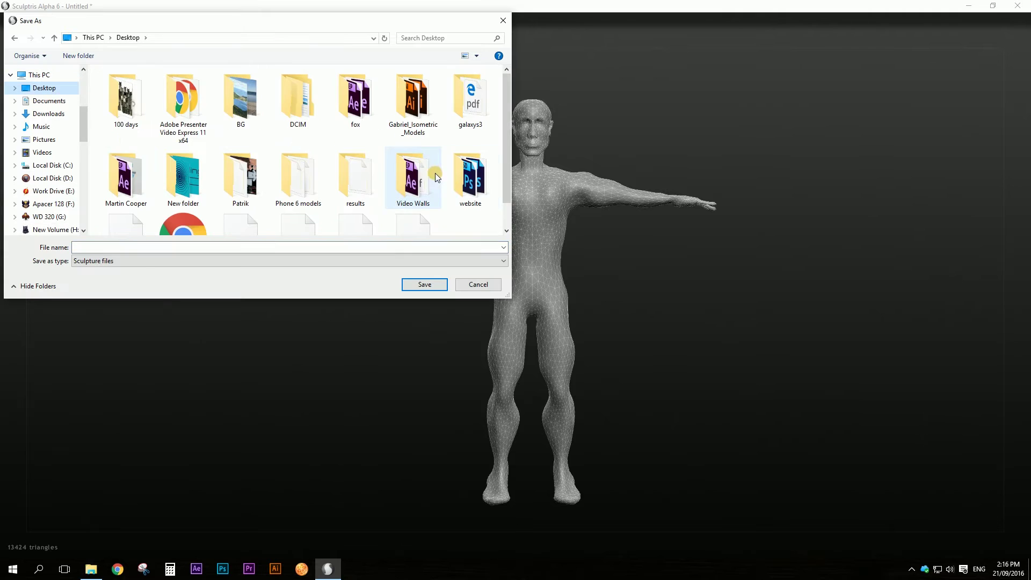
{"action": "left_click", "coordinate": [157, 247]}
{"action": "type", "text": "man"}
{"action": "key", "text": "Return"}
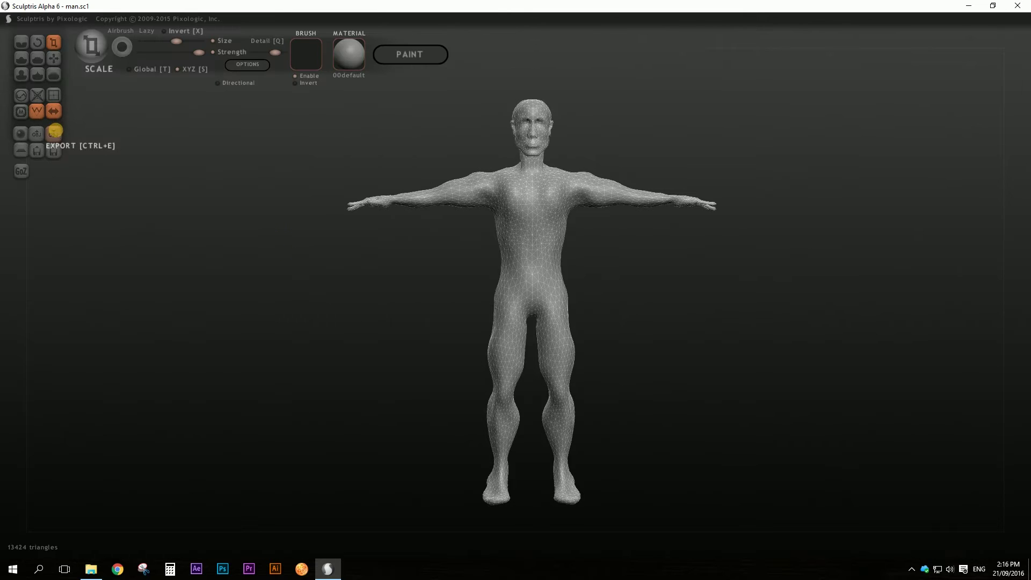
- Apply the droplet_01 material to the human figure
{"action": "left_click", "coordinate": [349, 57]}
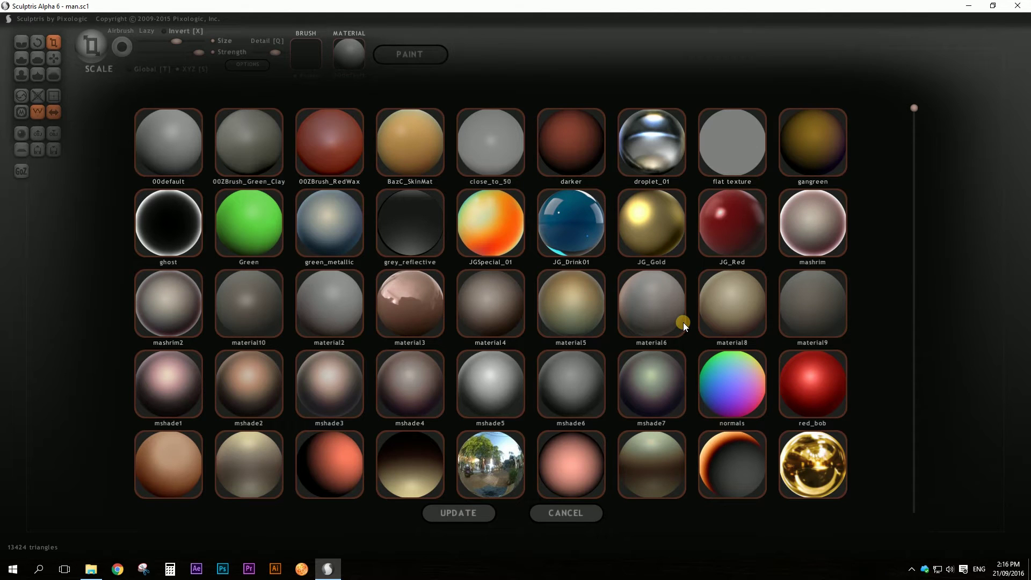
{"action": "left_click", "coordinate": [659, 153]}
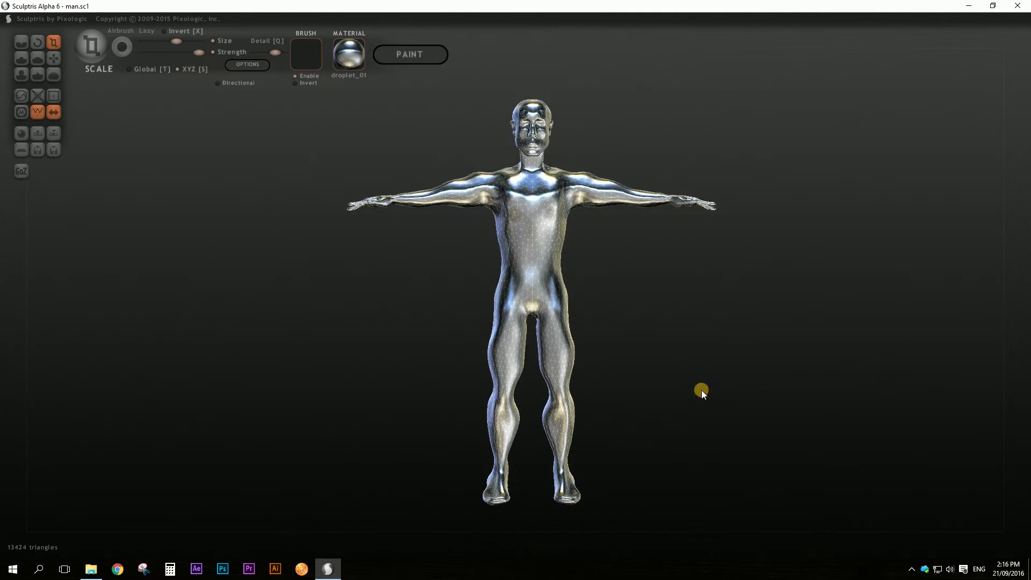
{"action": "mouse_move", "coordinate": [694, 303]}
{"action": "left_mouse_down"}
{"action": "mouse_move", "coordinate": [562, 330]}
{"action": "mouse_move", "coordinate": [392, 294]}
{"action": "mouse_move", "coordinate": [514, 277]}
{"action": "mouse_move", "coordinate": [675, 290]}
{"action": "mouse_move", "coordinate": [697, 323]}
{"action": "mouse_move", "coordinate": [697, 397]}
{"action": "mouse_move", "coordinate": [686, 294]}
{"action": "mouse_move", "coordinate": [694, 307]}
{"action": "left_mouse_up"}
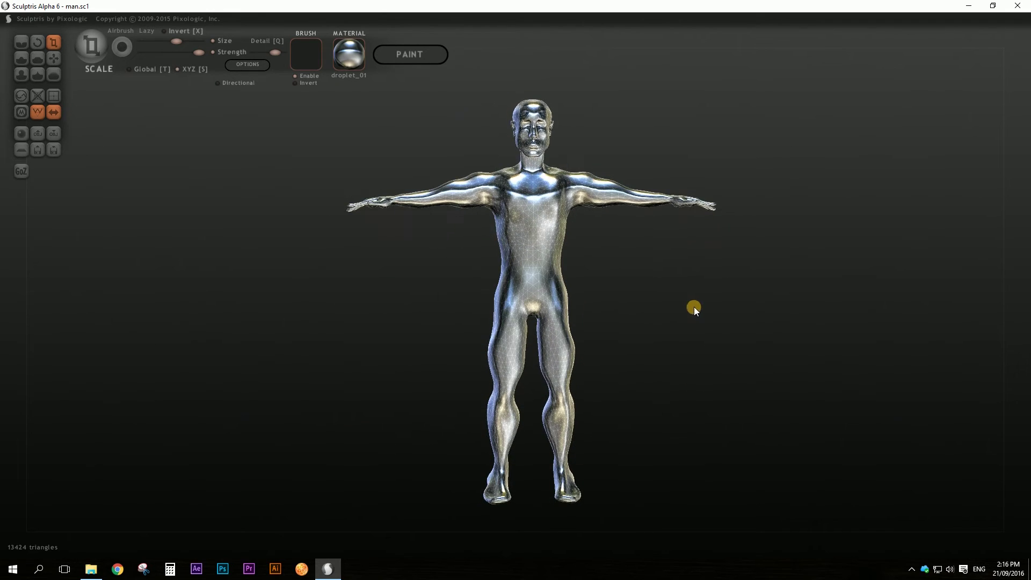
- Export the figure to the Desktop as a Wavefront OBJ file named man, and close Sculptris
{"action": "left_click", "coordinate": [52, 134]}
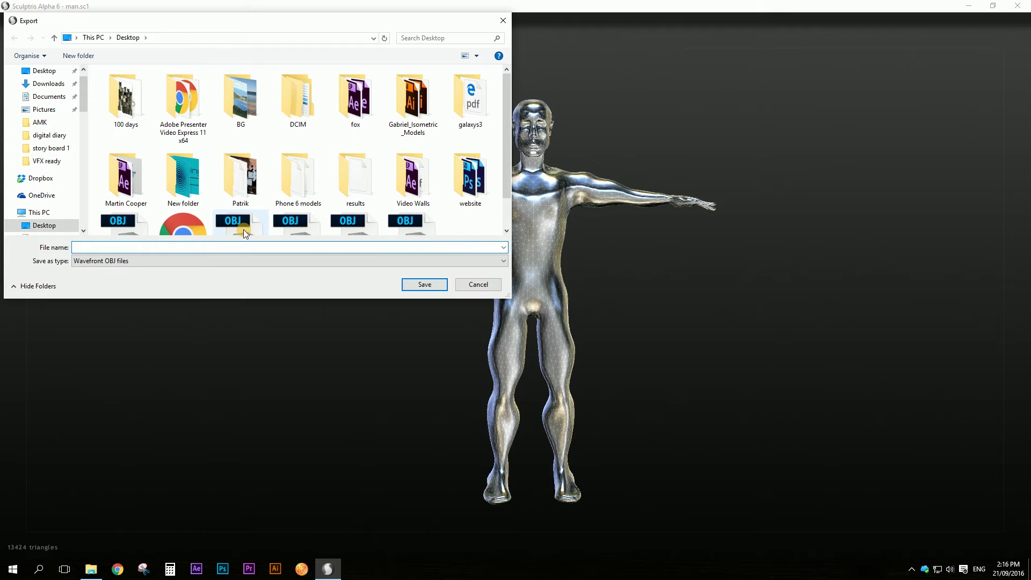
{"action": "type", "text": "man"}
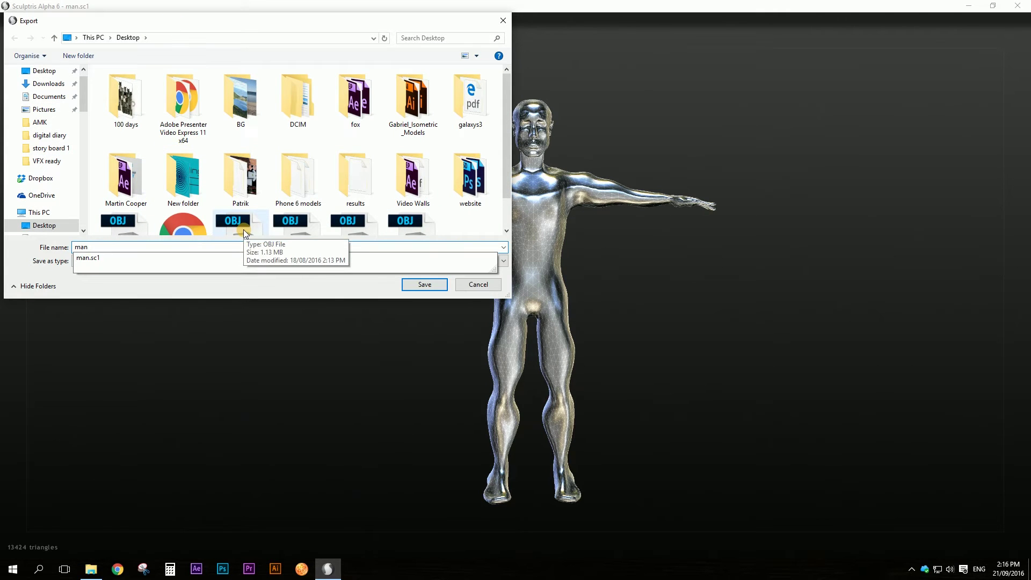
{"action": "key", "text": "Return"}
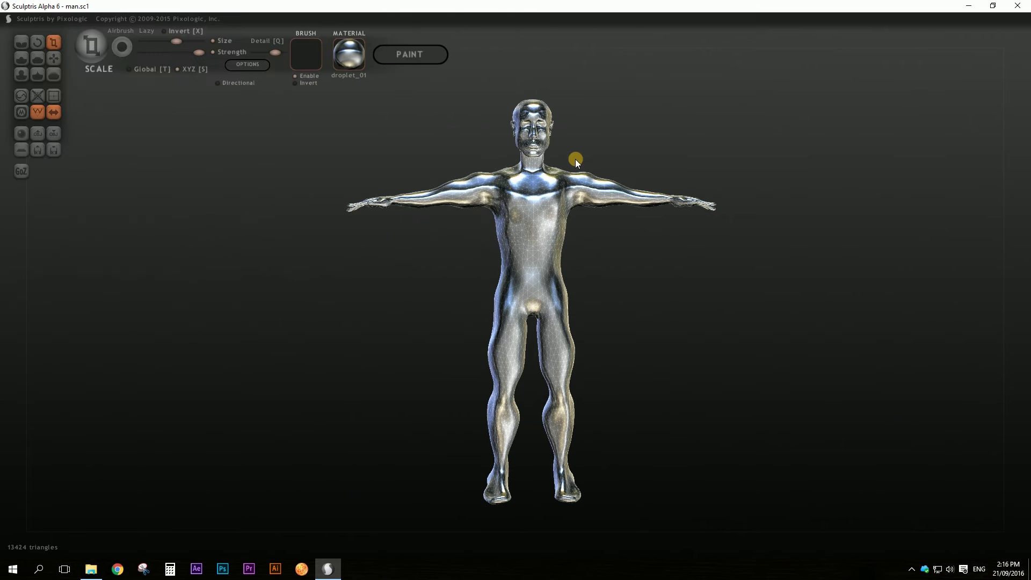
{"action": "left_click", "coordinate": [1019, 9]}
{"action": "left_click", "coordinate": [117, 568]}
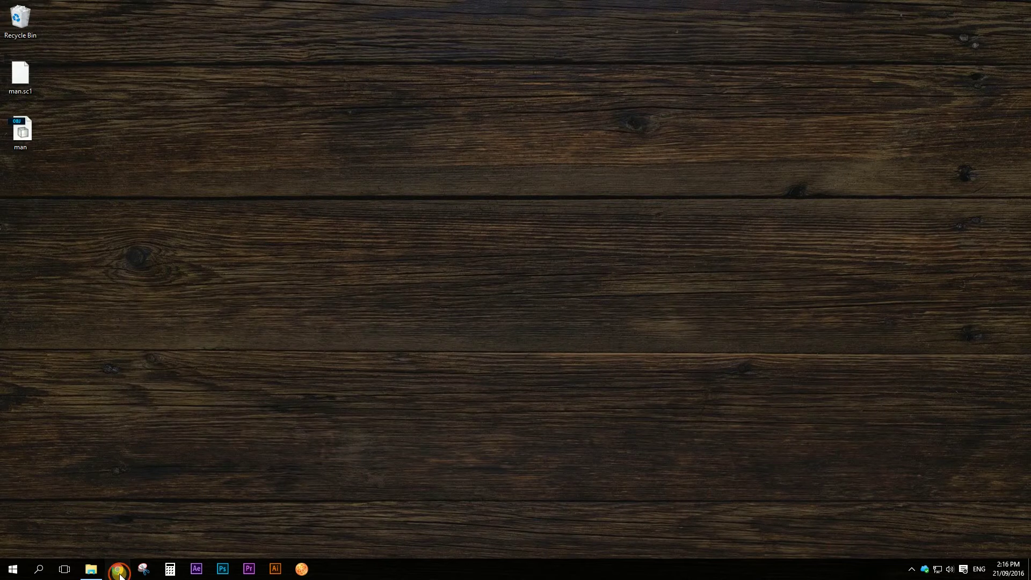
{"action": "left_click", "coordinate": [481, 411]}
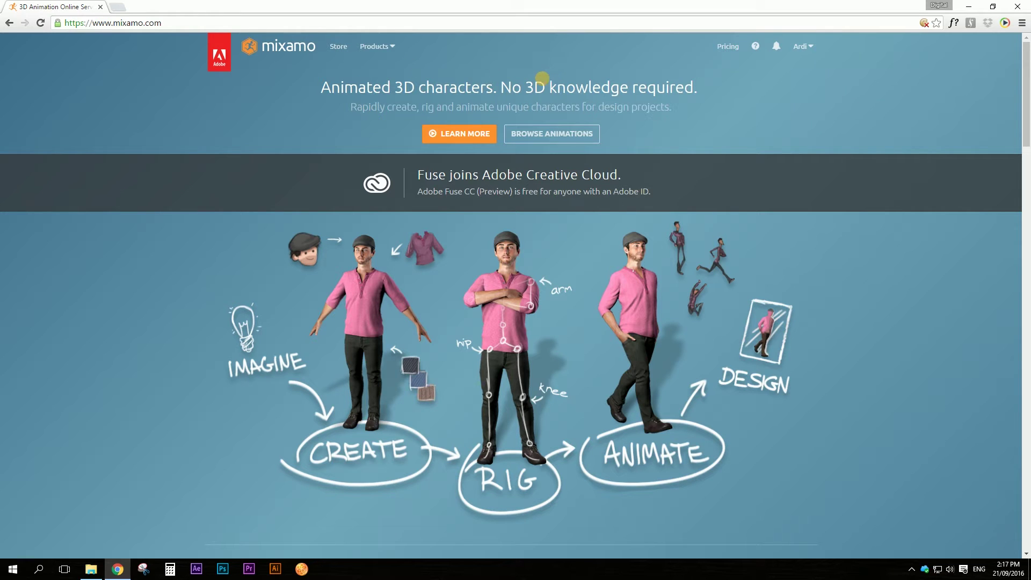
{"action": "left_click", "coordinate": [375, 47]}
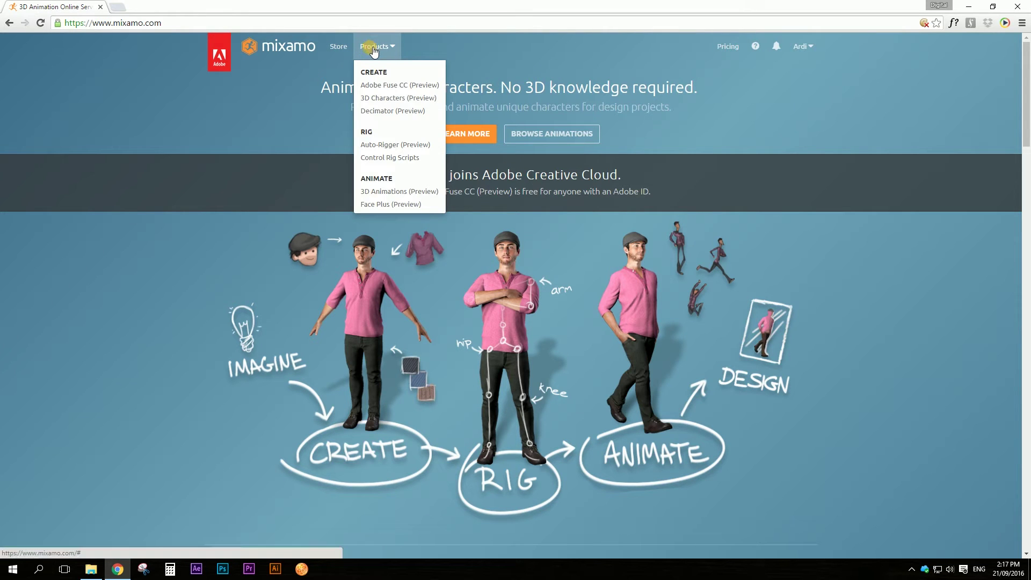
{"action": "left_click", "coordinate": [421, 145]}
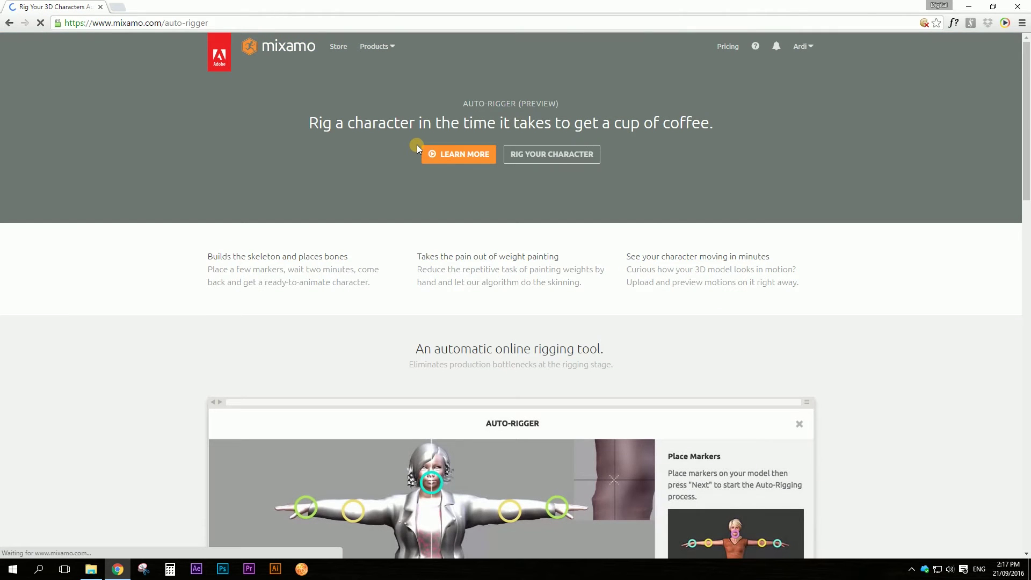
{"action": "scroll", "coordinate": [642, 225], "scroll_direction": "down", "scroll_amount": 1}
{"action": "scroll", "coordinate": [643, 225], "scroll_direction": "down", "scroll_amount": 5}
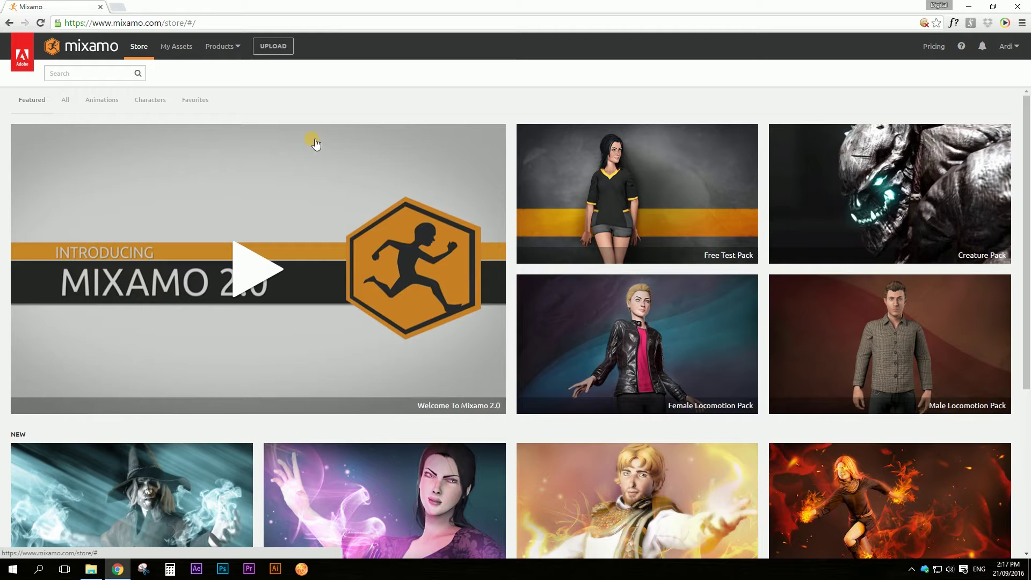
- Upload the exported man OBJ file from the Desktop to Mixamo as a character
{"action": "left_click", "coordinate": [274, 46]}
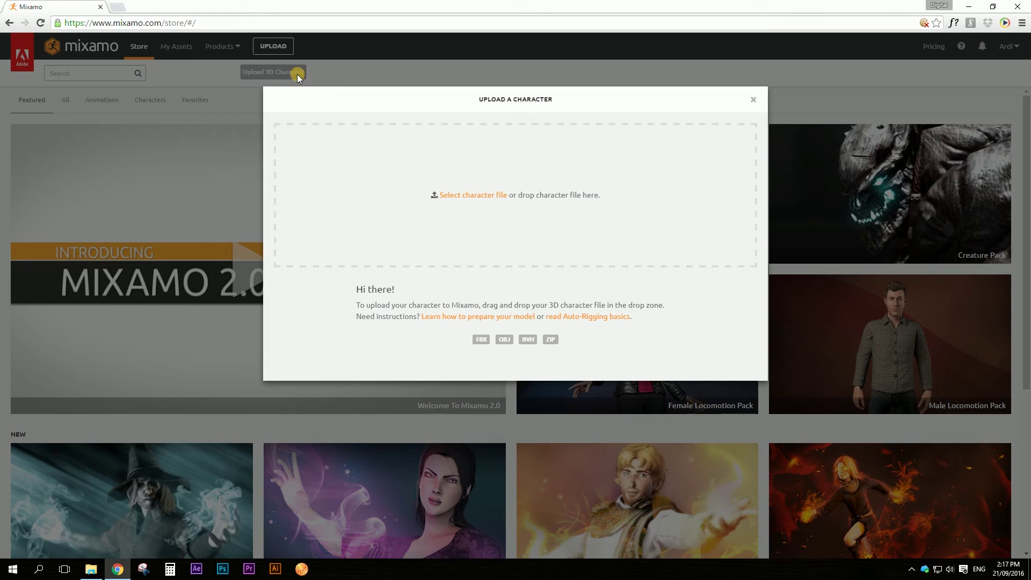
{"action": "left_click", "coordinate": [475, 195]}
{"action": "scroll", "coordinate": [333, 248], "scroll_direction": "up", "scroll_amount": 3}
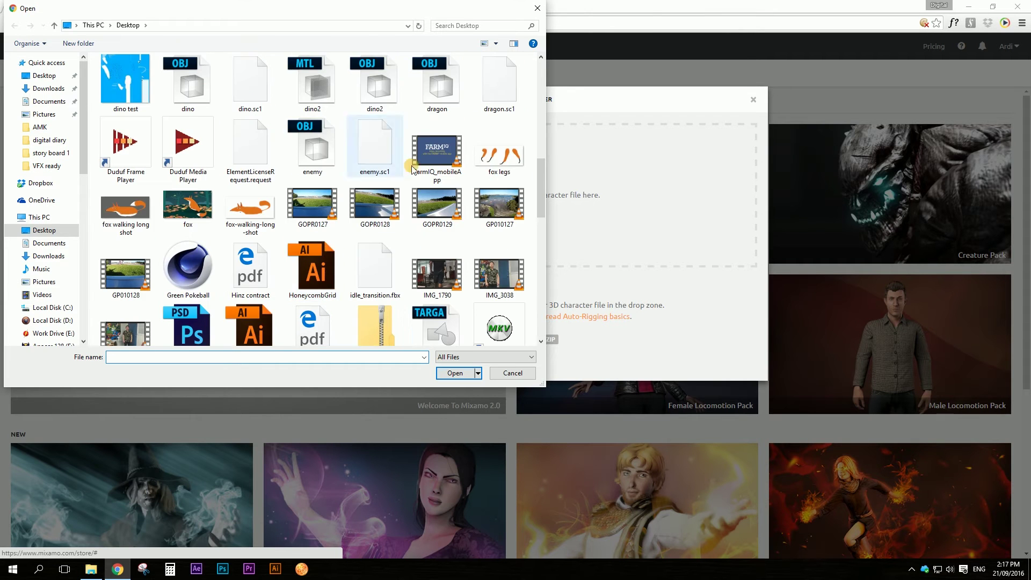
{"action": "scroll", "coordinate": [398, 188], "scroll_direction": "down", "scroll_amount": 3}
{"action": "double_click", "coordinate": [127, 227]}
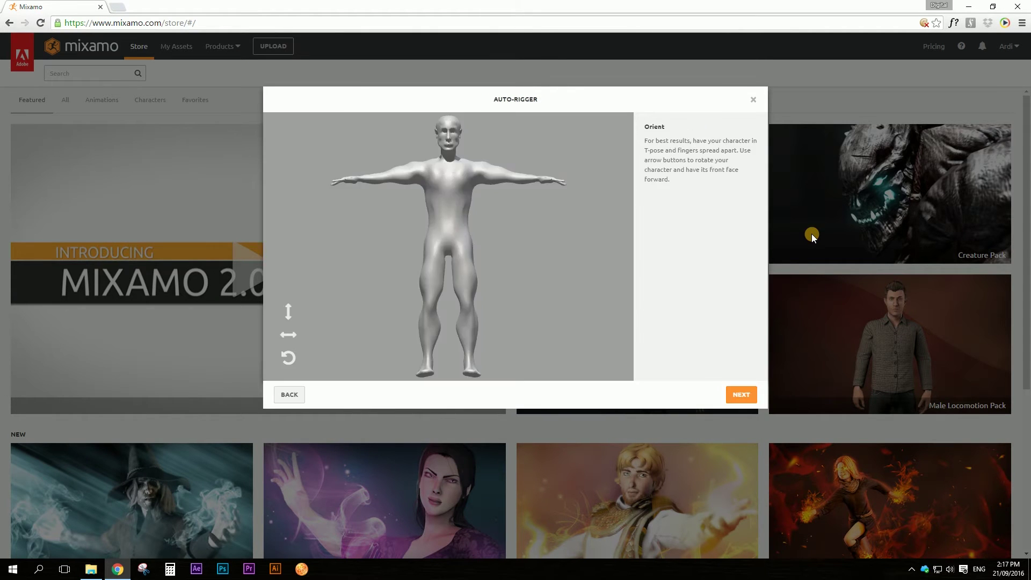
- Accept the character's orientation, place the chin, wrist, elbow, knee and groin markers using symmetry, and start auto-rigging with Standard Skeleton (65)
{"action": "left_click", "coordinate": [748, 397]}
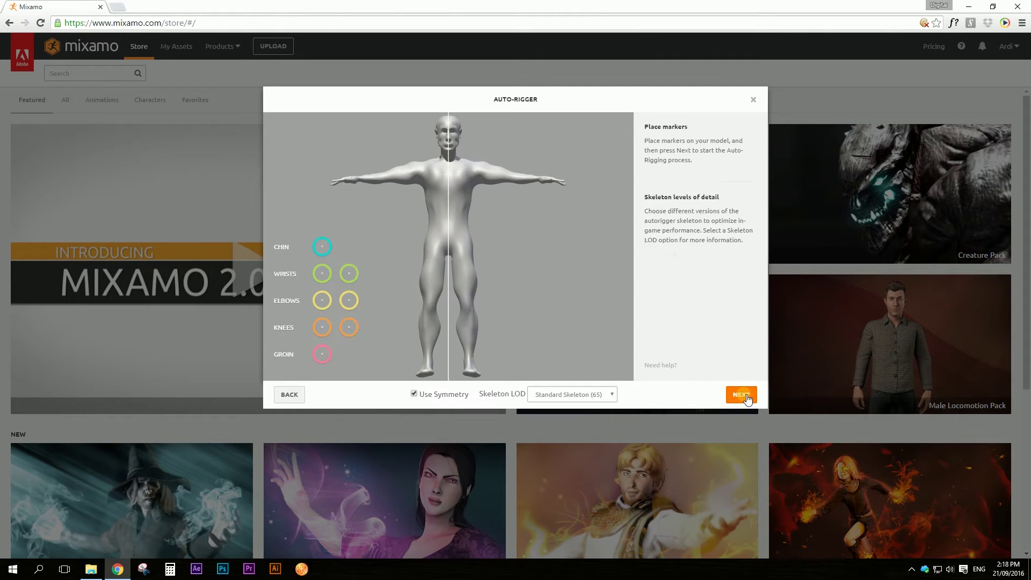
{"action": "left_click_drag", "start_coordinate": [322, 248], "coordinate": [448, 150]}
{"action": "left_click_drag", "start_coordinate": [322, 274], "coordinate": [359, 178]}
{"action": "mouse_move", "coordinate": [323, 300]}
{"action": "left_mouse_down"}
{"action": "mouse_move", "coordinate": [365, 236]}
{"action": "mouse_move", "coordinate": [386, 175]}
{"action": "left_mouse_up"}
{"action": "left_click_drag", "start_coordinate": [322, 327], "coordinate": [428, 306]}
{"action": "mouse_move", "coordinate": [322, 354]}
{"action": "left_mouse_down"}
{"action": "mouse_move", "coordinate": [476, 260]}
{"action": "mouse_move", "coordinate": [453, 247]}
{"action": "left_mouse_up"}
{"action": "left_click", "coordinate": [745, 395]}
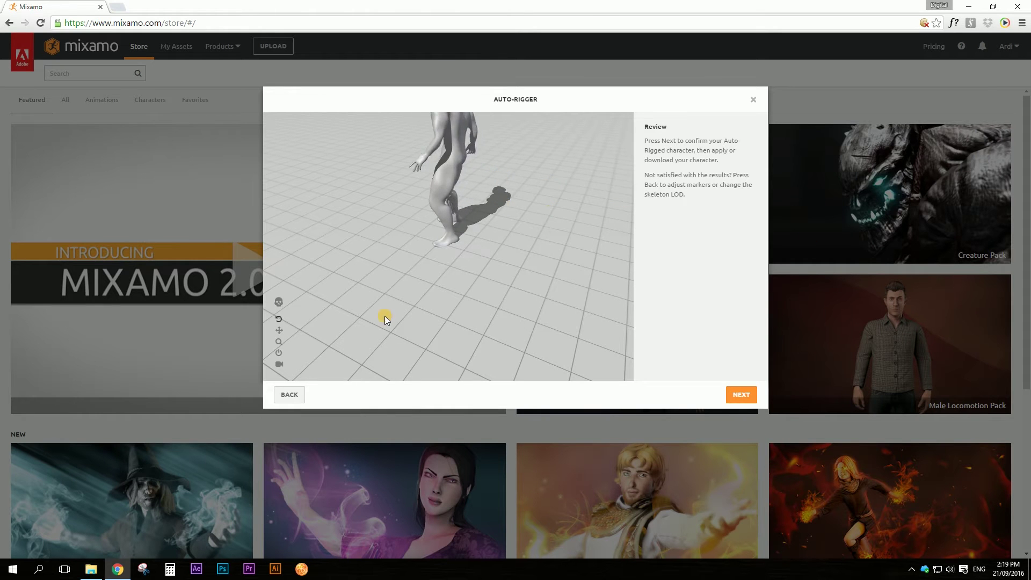
- Check the auto-rigged figure in the review preview, confirm the rig, and proceed to animating the character
{"action": "left_click_drag", "start_coordinate": [496, 240], "coordinate": [523, 193]}
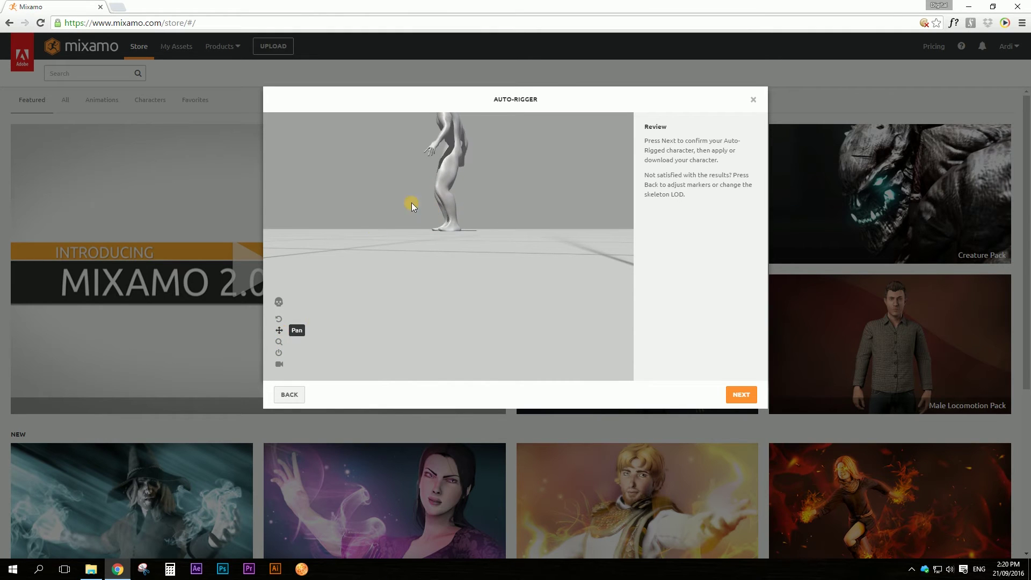
{"action": "left_click_drag", "start_coordinate": [373, 189], "coordinate": [375, 272]}
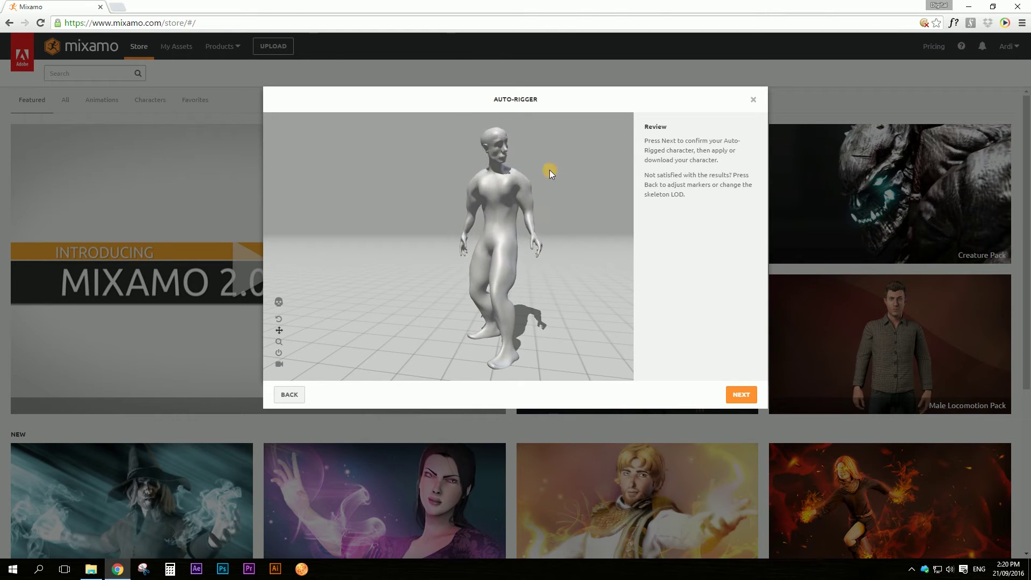
{"action": "left_click", "coordinate": [737, 397]}
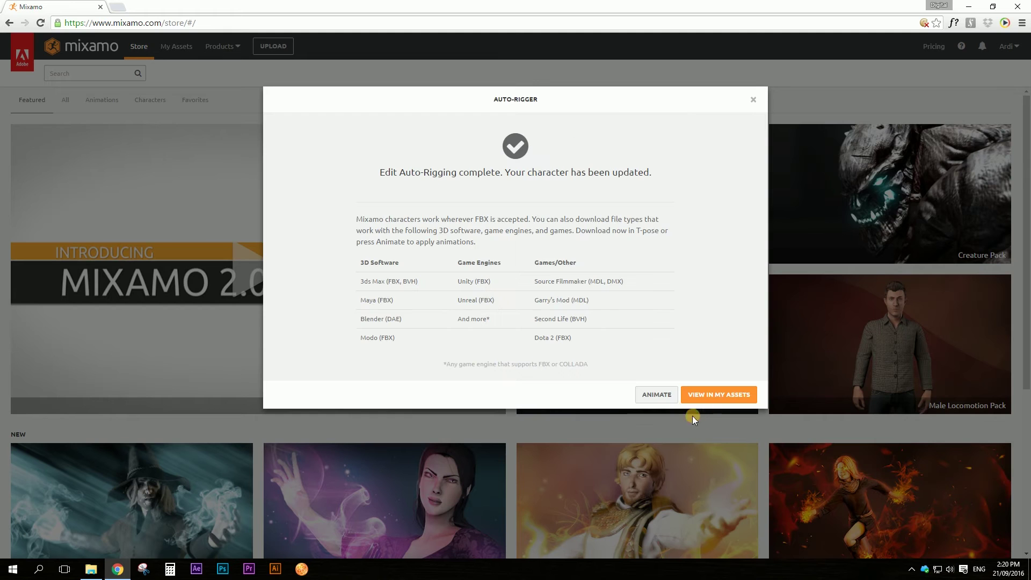
{"action": "left_click", "coordinate": [657, 396]}
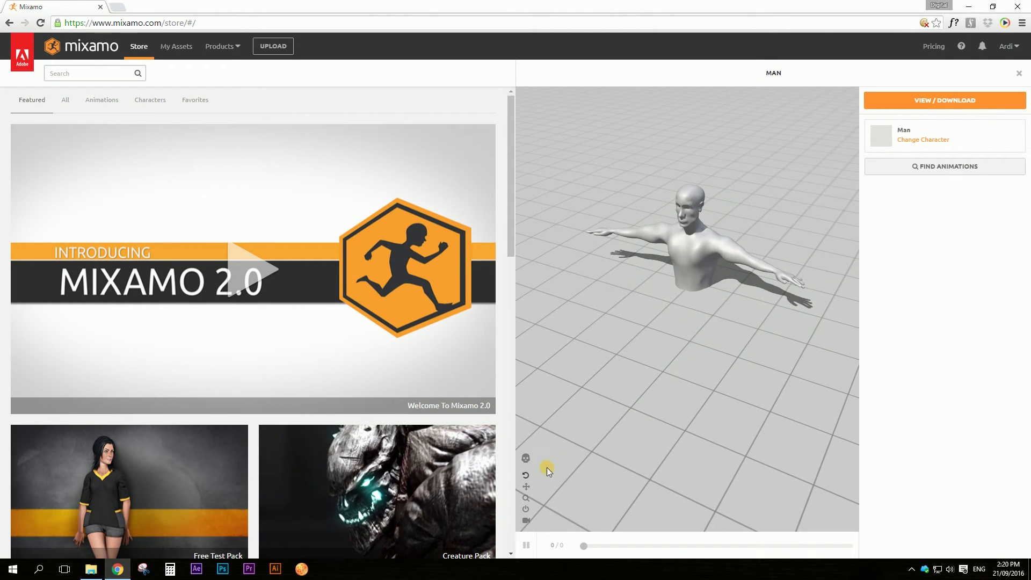
- Find animations for the man character and add the Gangnam Style animation to a pack
{"action": "right_click_drag", "start_coordinate": [700, 405], "coordinate": [701, 298]}
{"action": "left_click", "coordinate": [919, 166]}
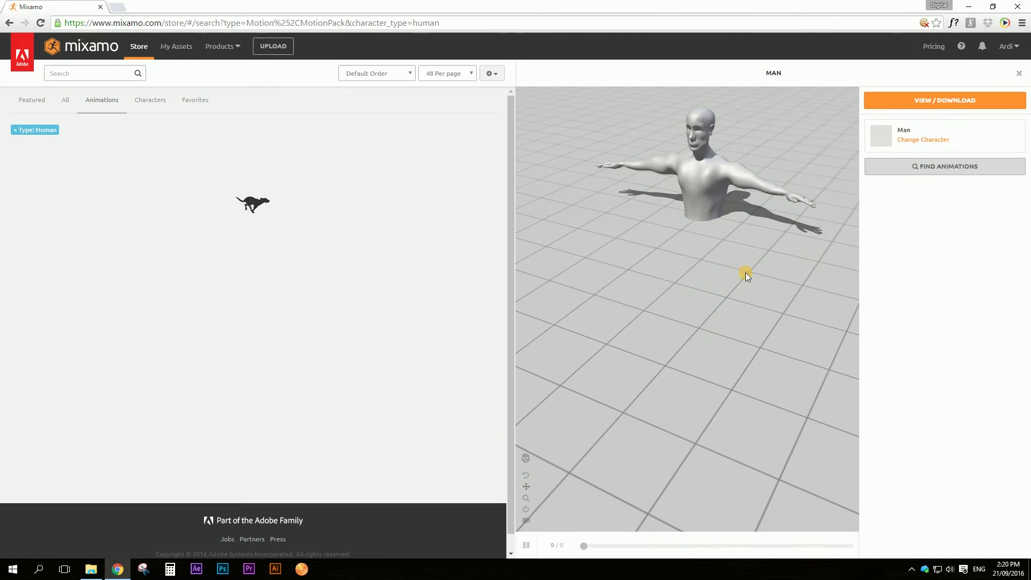
{"action": "mouse_move", "coordinate": [98, 337]}
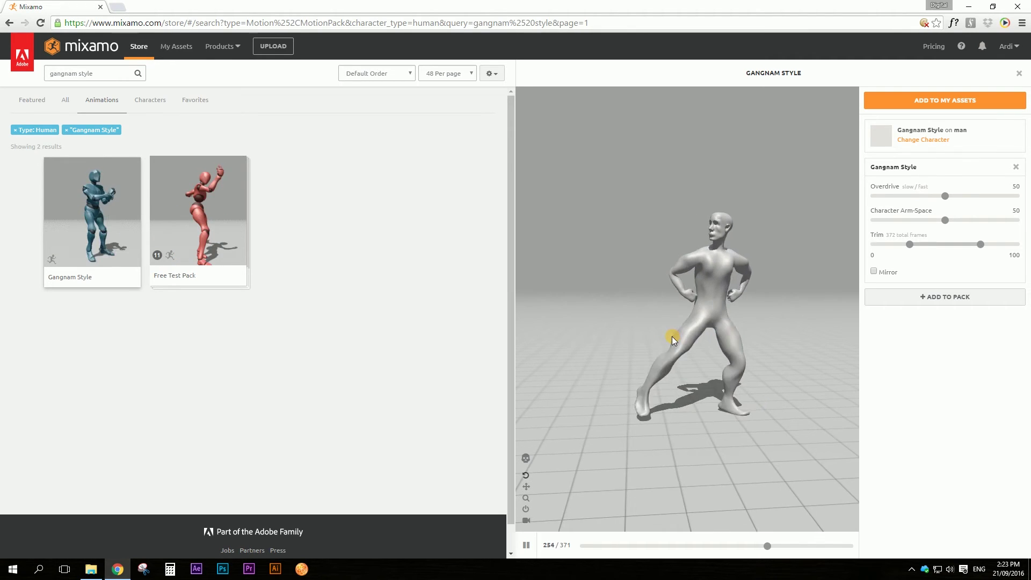
{"action": "left_click", "coordinate": [945, 296]}
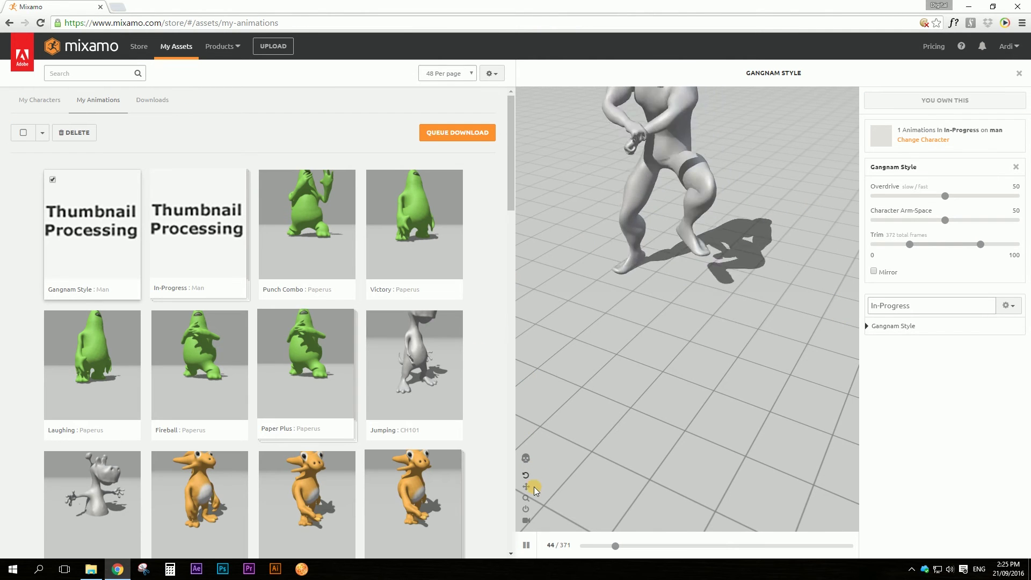
- Queue the Gangnam Style animation for download as FBX (.fbx) With Skin, at 24 frames per second with no keyframe reduction
{"action": "left_click_drag", "start_coordinate": [530, 555], "coordinate": [515, 476]}
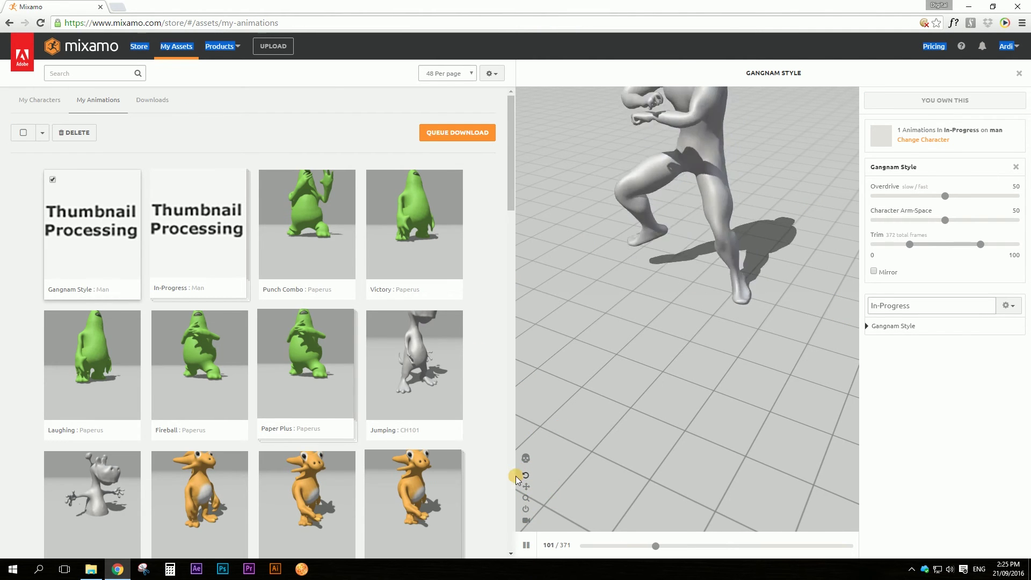
{"action": "left_click", "coordinate": [526, 487]}
{"action": "left_click_drag", "start_coordinate": [569, 266], "coordinate": [587, 398]}
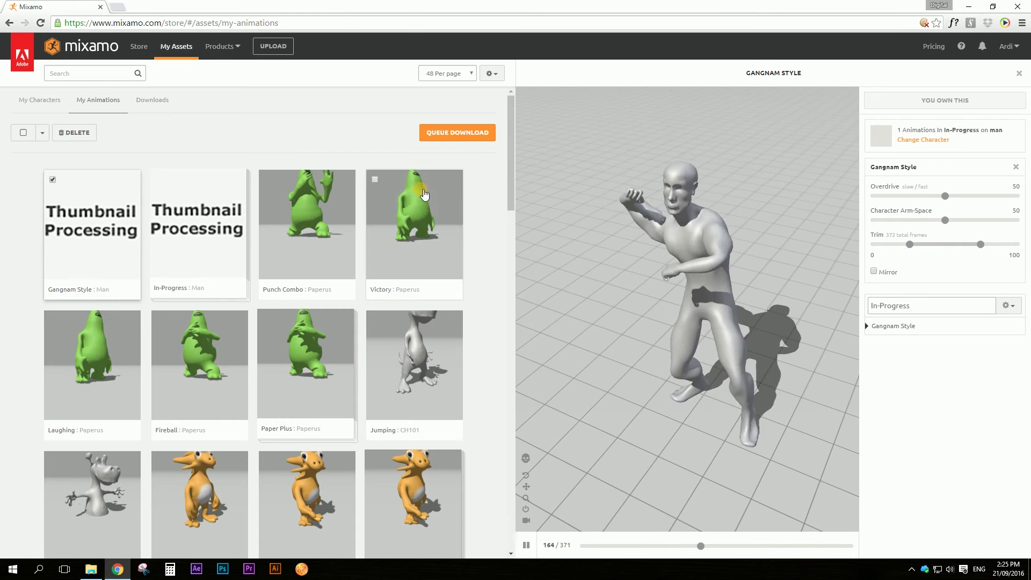
{"action": "left_click", "coordinate": [445, 134]}
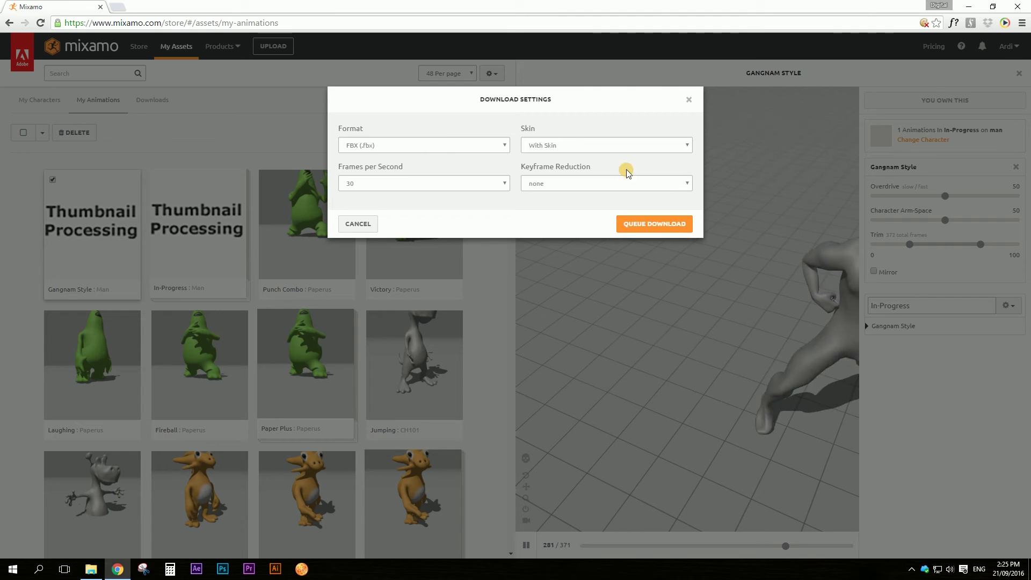
{"action": "left_click", "coordinate": [349, 184]}
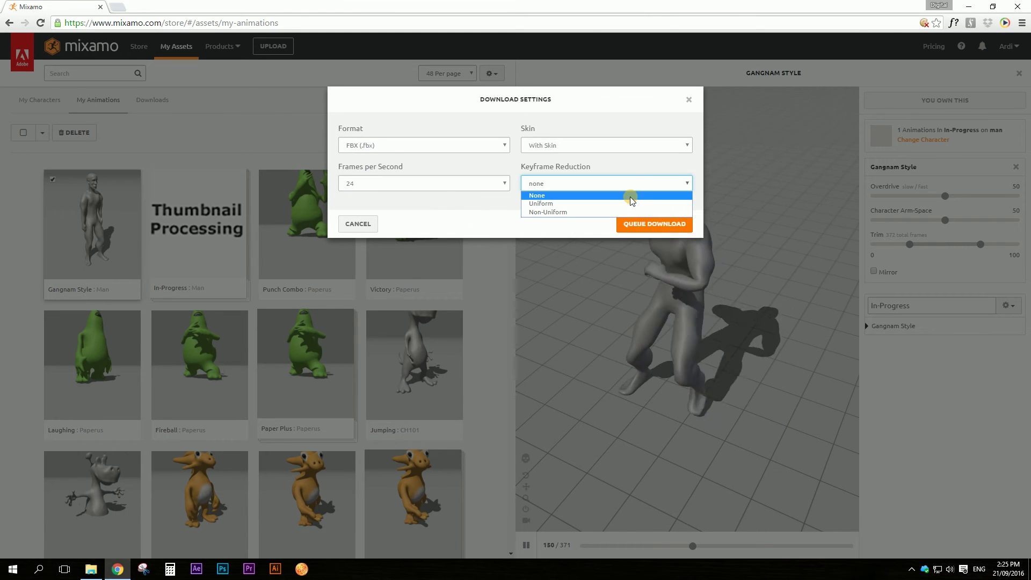
{"action": "left_click", "coordinate": [631, 194]}
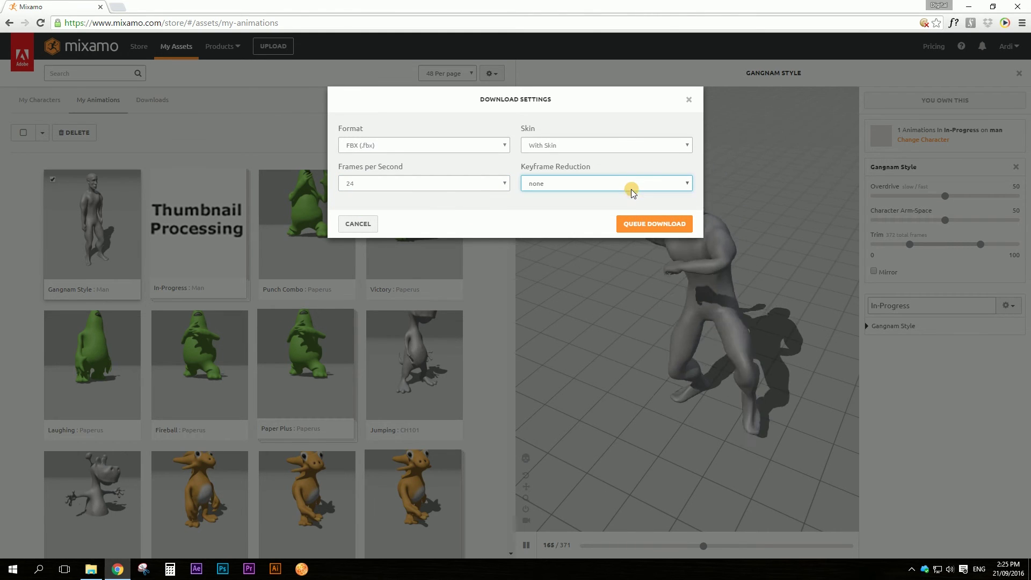
{"action": "left_click", "coordinate": [650, 150]}
{"action": "left_click", "coordinate": [641, 156]}
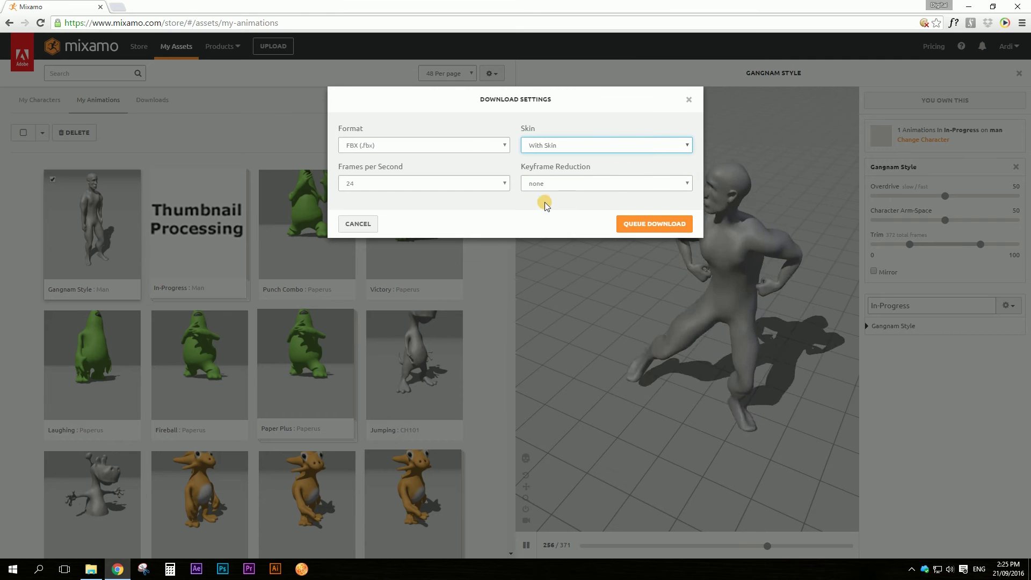
{"action": "left_click", "coordinate": [467, 146]}
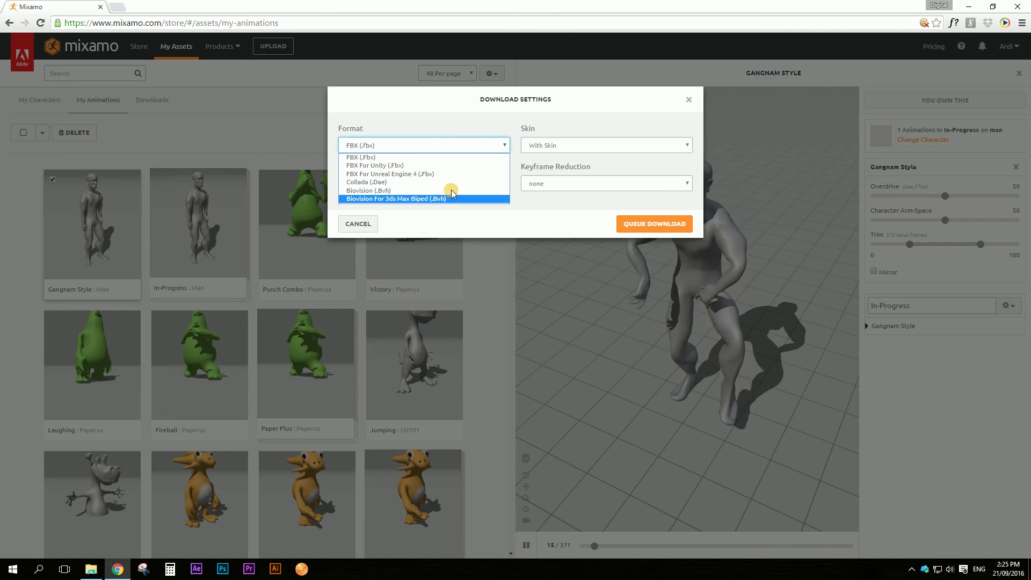
{"action": "left_click", "coordinate": [468, 157]}
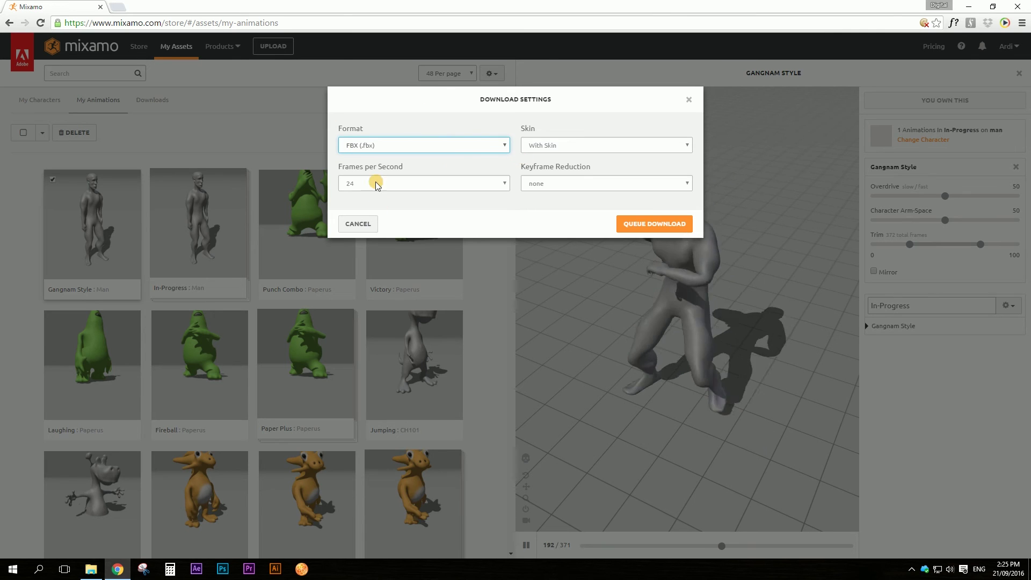
{"action": "left_click", "coordinate": [676, 225]}
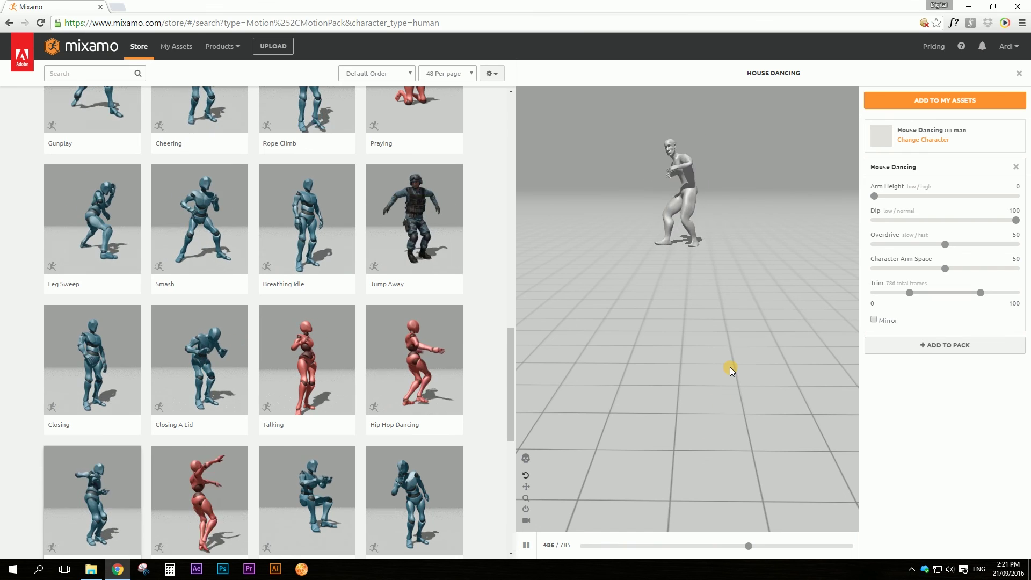
- Examine the House Dancing animation on the man character up close and from behind
{"action": "scroll", "coordinate": [689, 237], "scroll_direction": "up", "scroll_amount": 8}
{"action": "left_click_drag", "start_coordinate": [707, 160], "coordinate": [621, 460]}
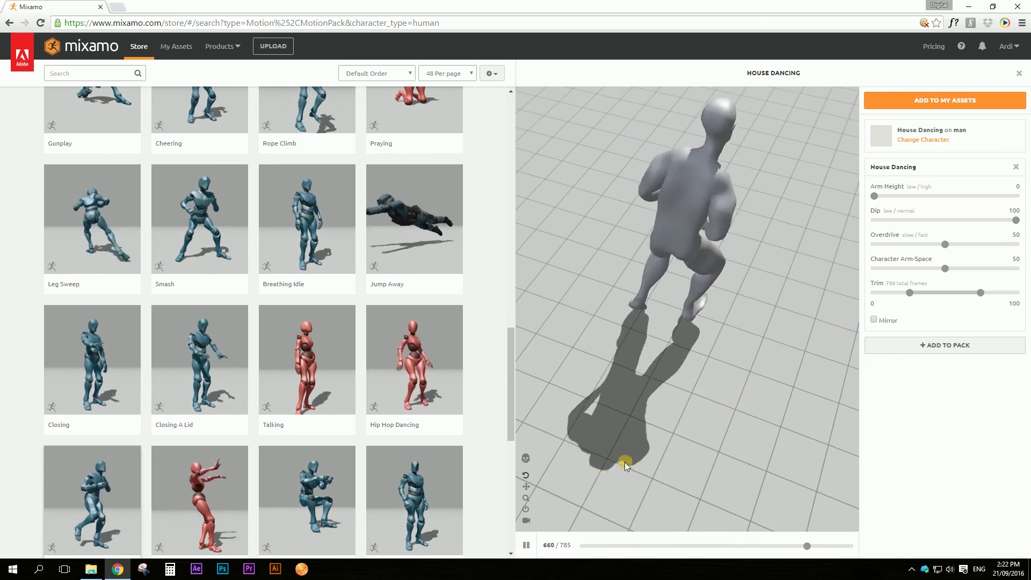